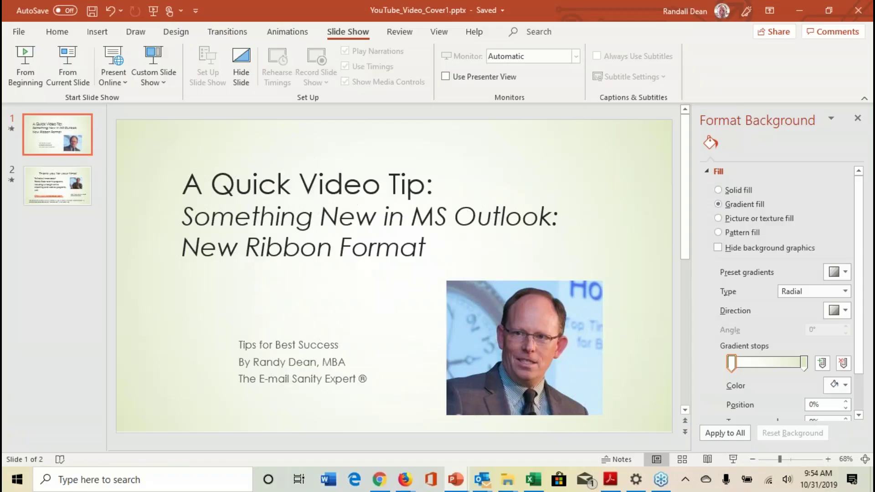
# - Switch from the PowerPoint presentation to the Outlook Inbox window from the taskbar
pyautogui.click(480, 480)
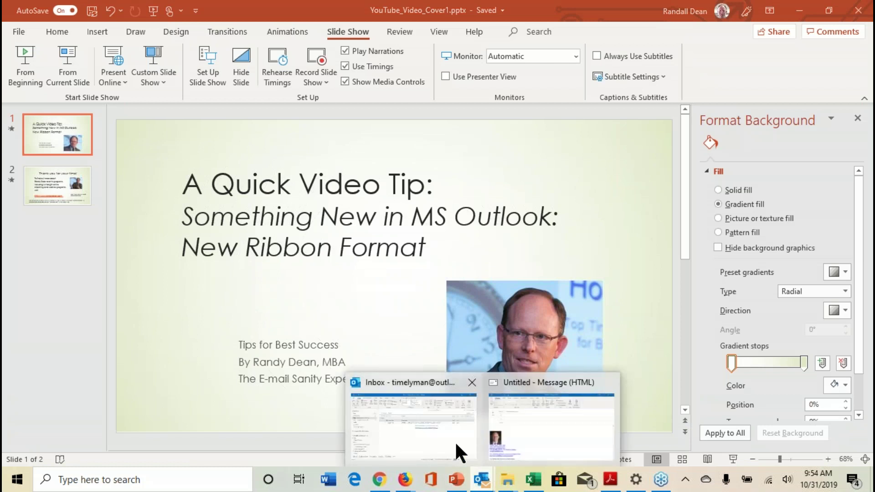
pyautogui.click(454, 441)
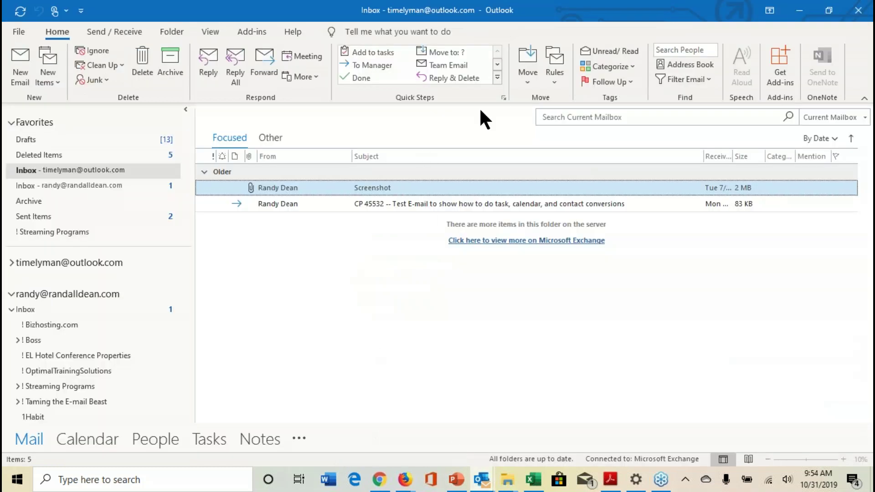
pyautogui.click(691, 50)
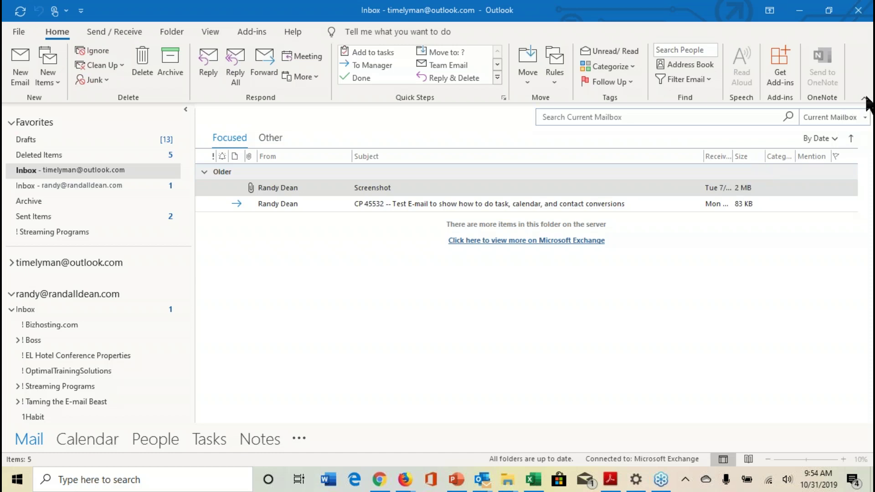
# - Turn on the Simplified Ribbon and browse its Send / Receive, View, Add-ins and Home tabs
pyautogui.click(866, 99)
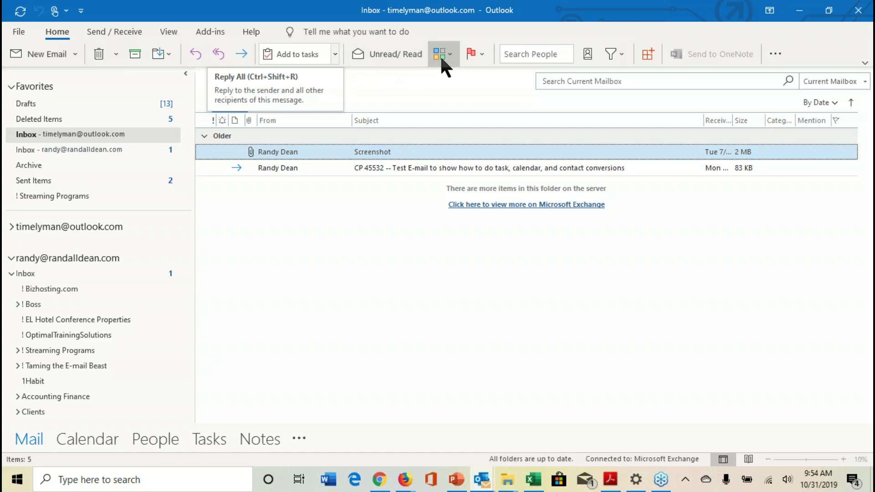
pyautogui.click(114, 31)
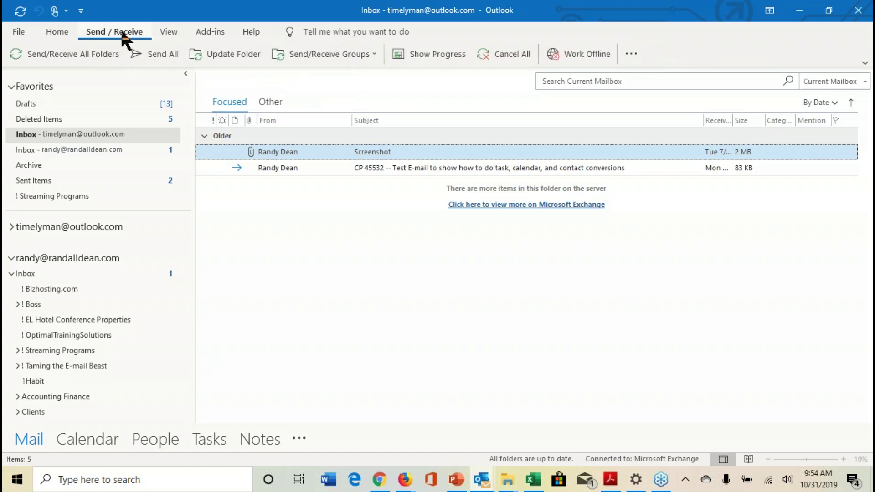
pyautogui.click(168, 33)
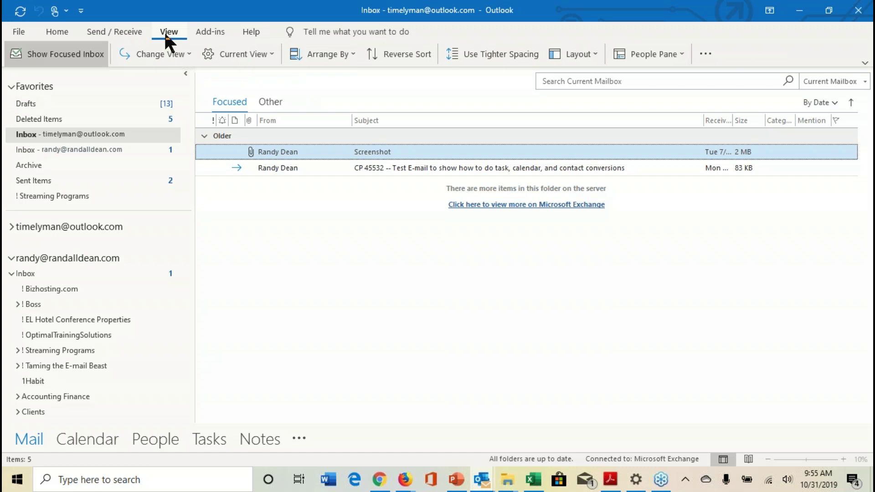
pyautogui.click(209, 32)
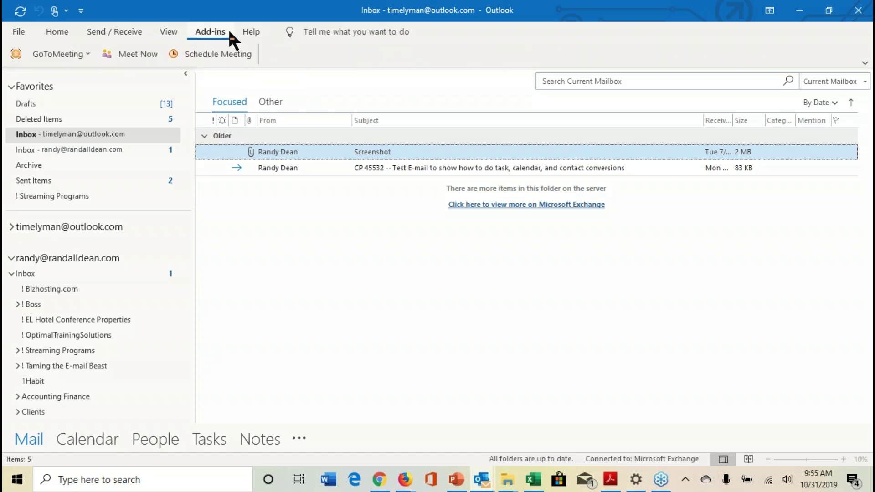
pyautogui.click(57, 32)
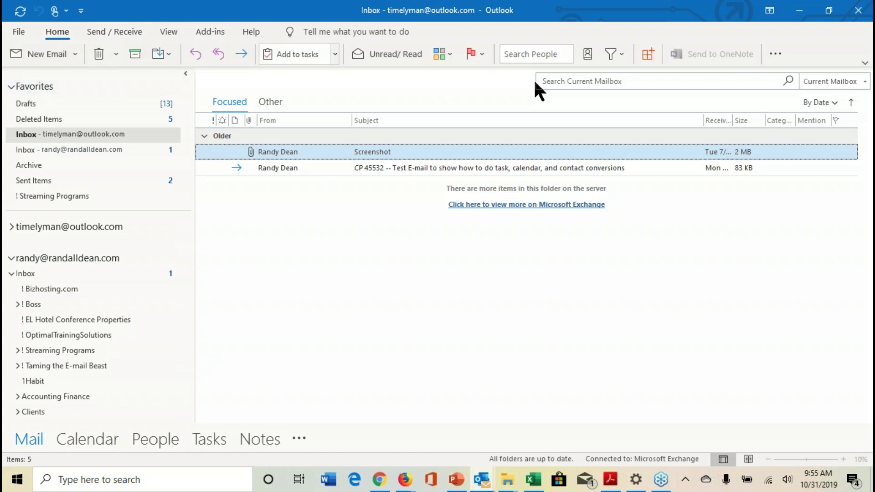
# - Toggle the inbox ribbon to Classic and back to Simplified, then start a New Email
pyautogui.click(865, 64)
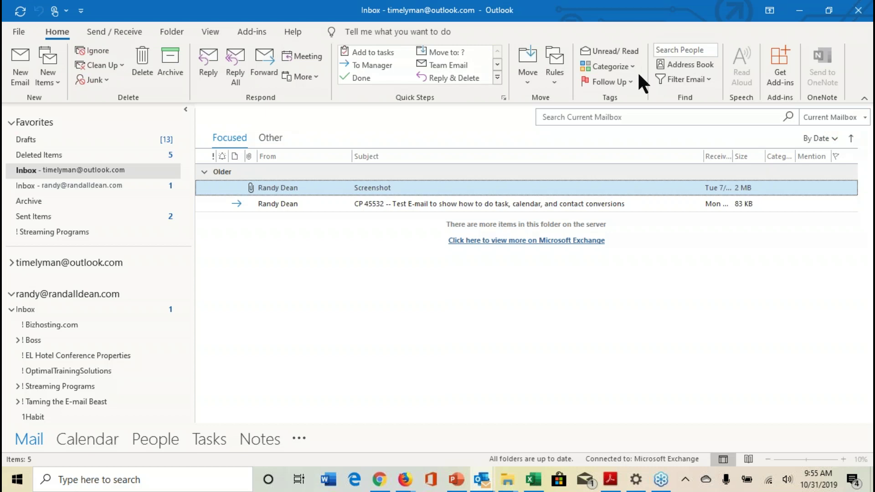
pyautogui.click(866, 100)
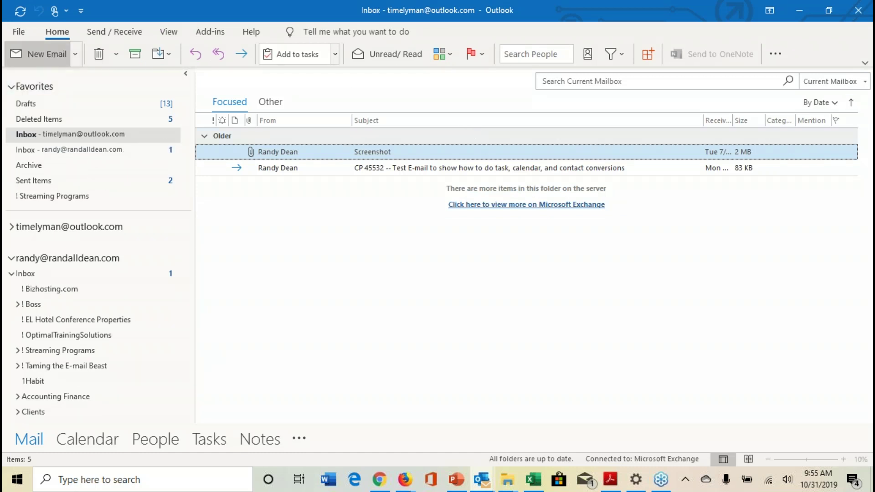
pyautogui.click(47, 54)
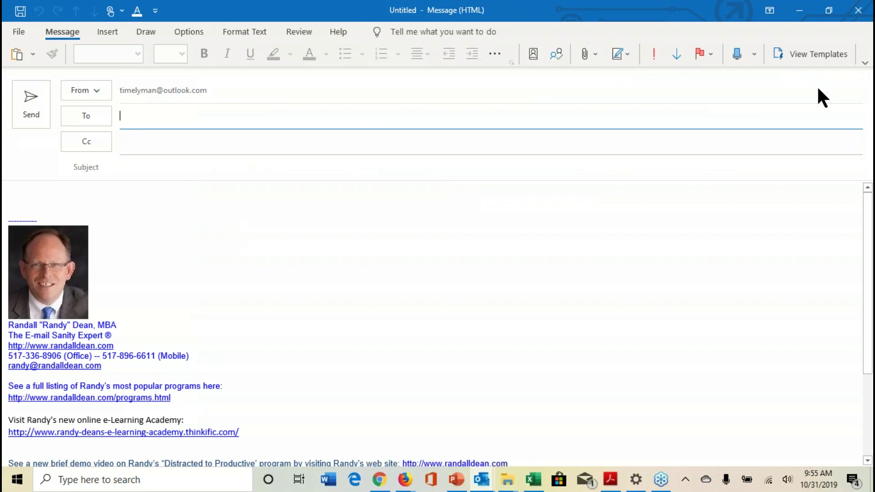
# - Browse the message's Insert, Draw and Message tabs with the cursor in the body, ending on Options
pyautogui.click(107, 32)
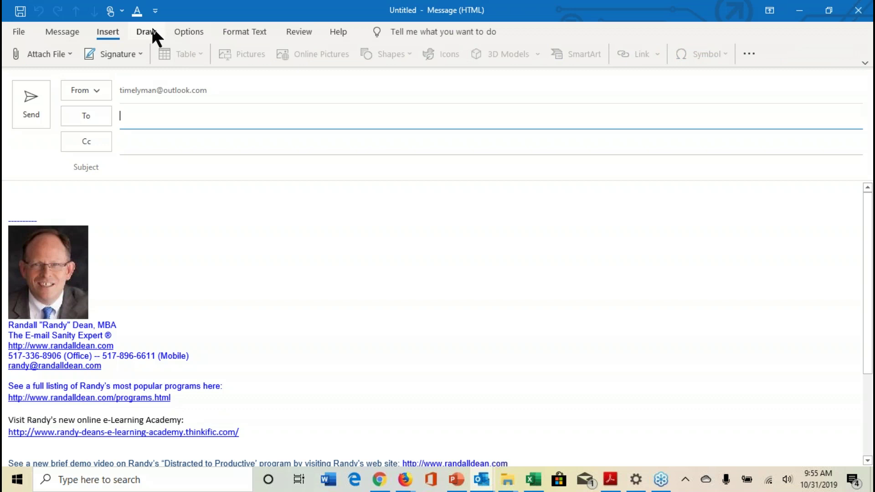
pyautogui.click(151, 31)
pyautogui.click(108, 32)
pyautogui.click(36, 190)
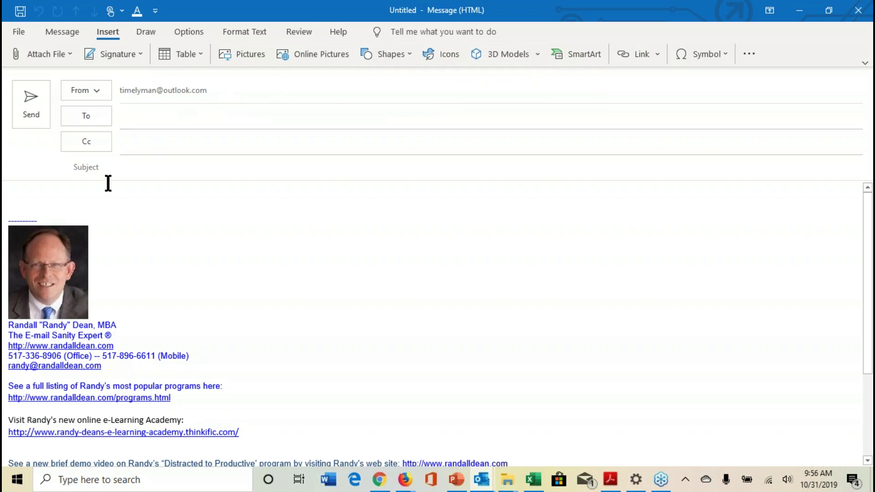
pyautogui.click(63, 31)
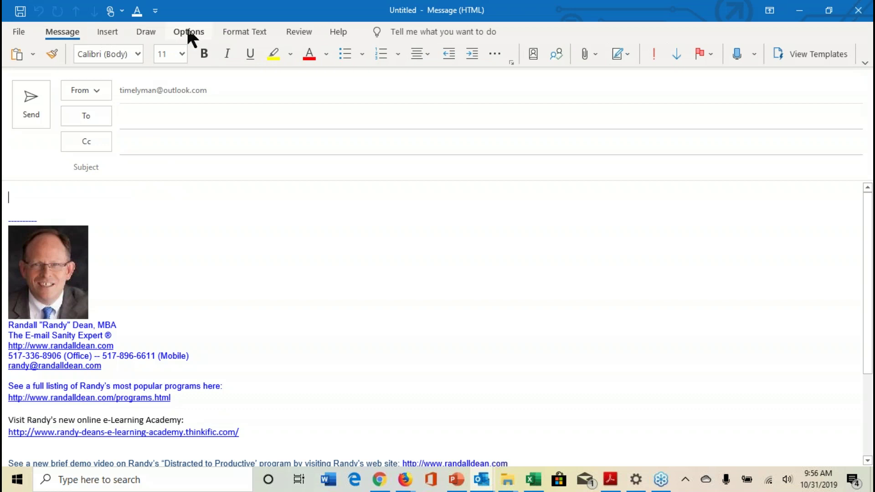
pyautogui.click(145, 32)
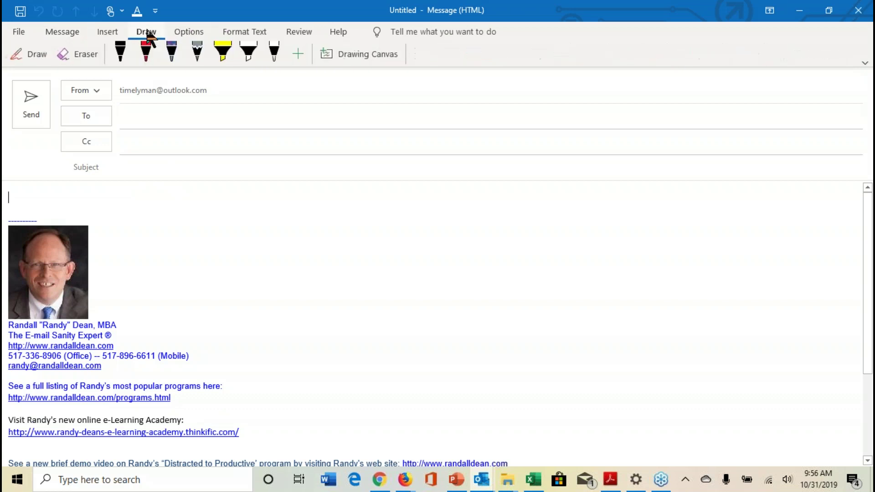
pyautogui.click(189, 32)
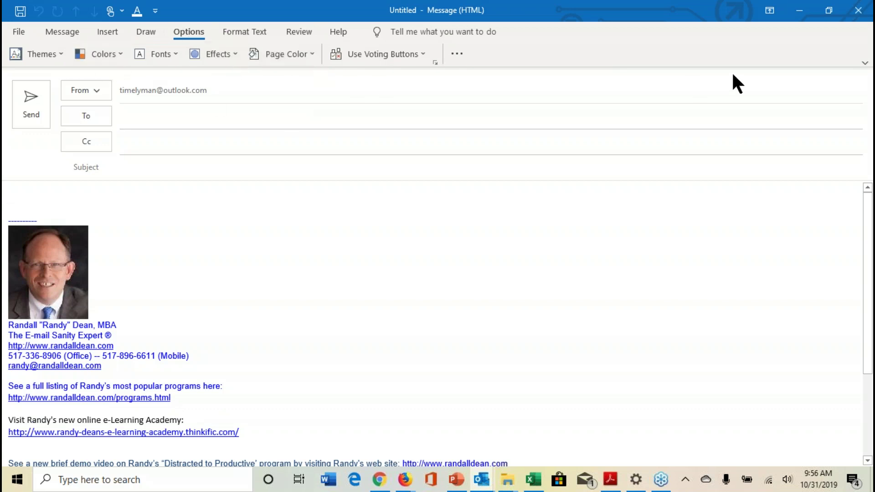
# - Restore the message's Classic Ribbon on the Message tab, then switch back to PowerPoint
pyautogui.click(863, 64)
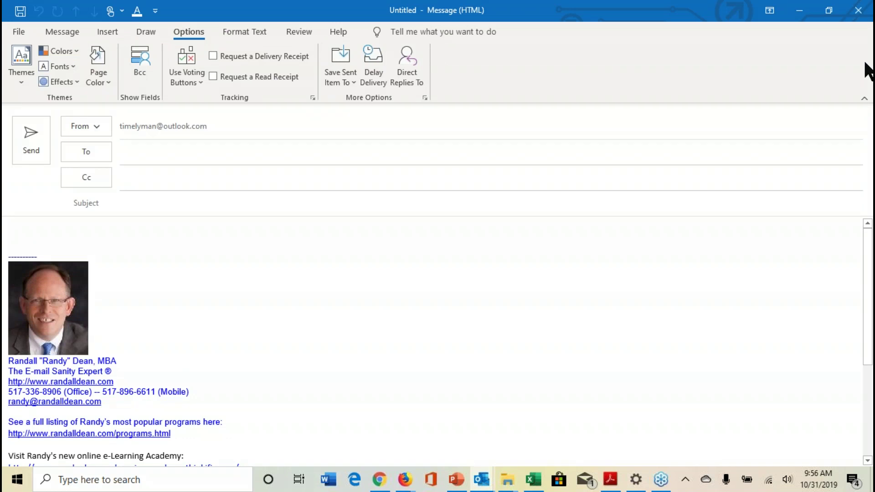
pyautogui.click(61, 32)
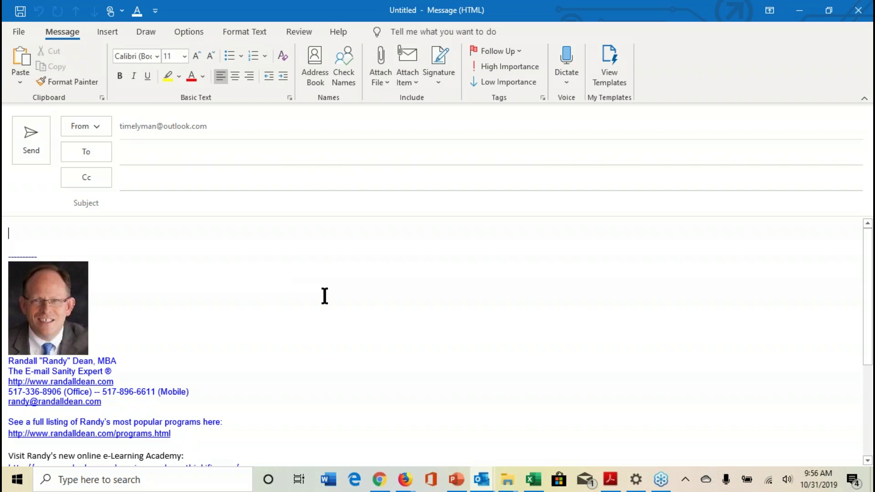
pyautogui.click(455, 479)
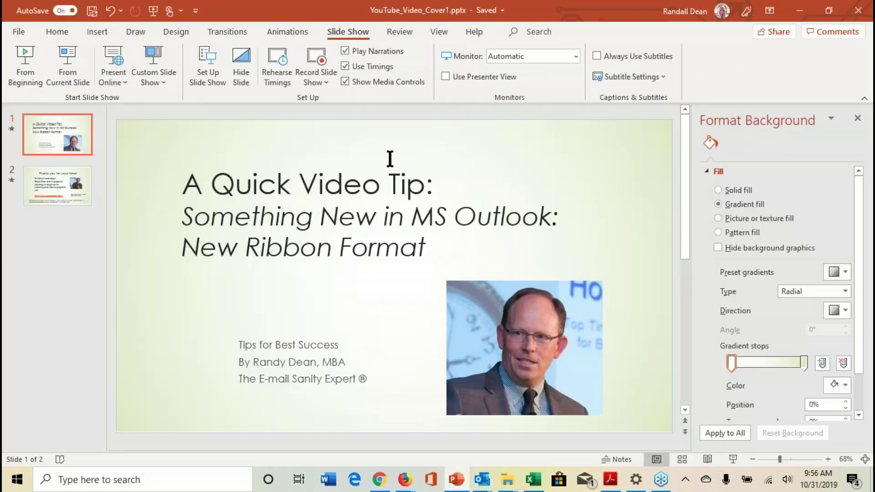